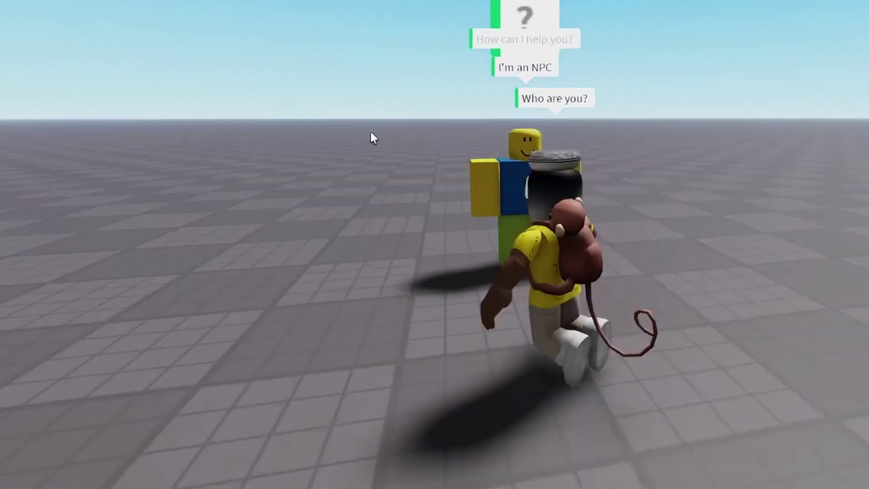
Step: Open the NPC's dialog in the running game and pick a reply
left_click(526, 30)
left_click(71, 402)
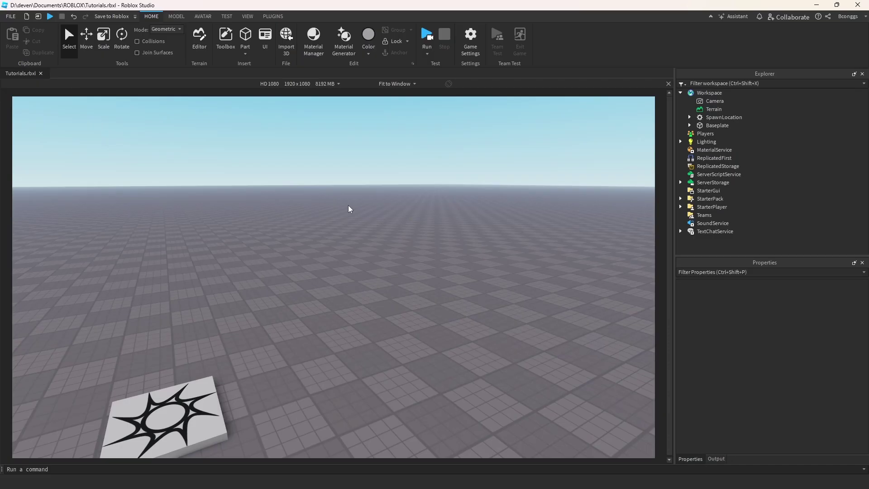
Step: Search the Toolbox models for "npc" and place the Noob character on the baseplate
key("w")
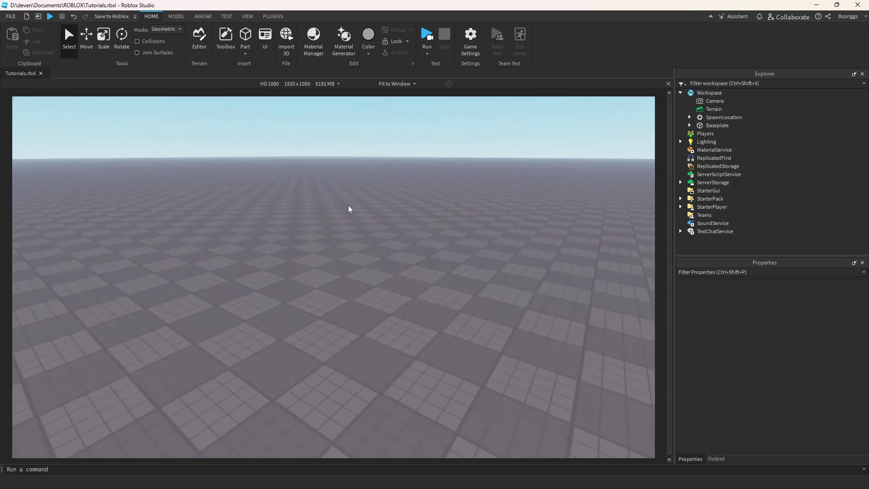
left_click(232, 58)
left_click(46, 104)
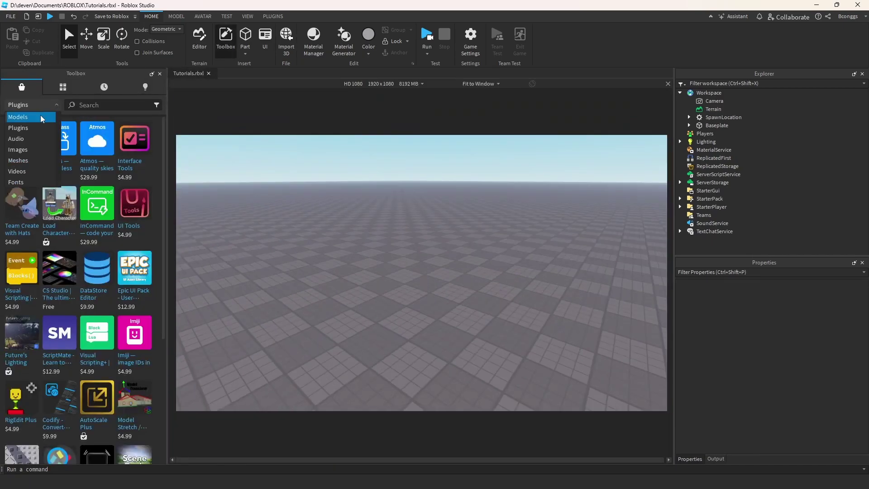
left_click(107, 104)
type("npc")
key("Return")
left_click_drag(22, 159, 366, 280)
key("f")
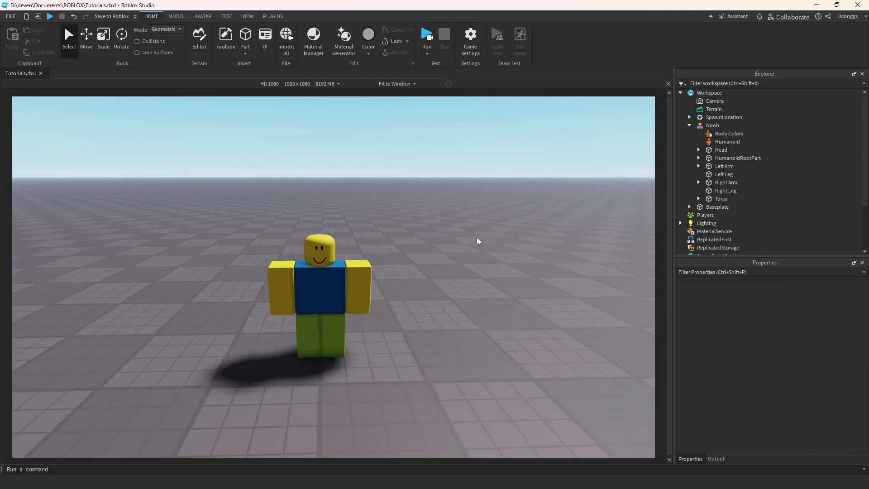
key("a")
key("d")
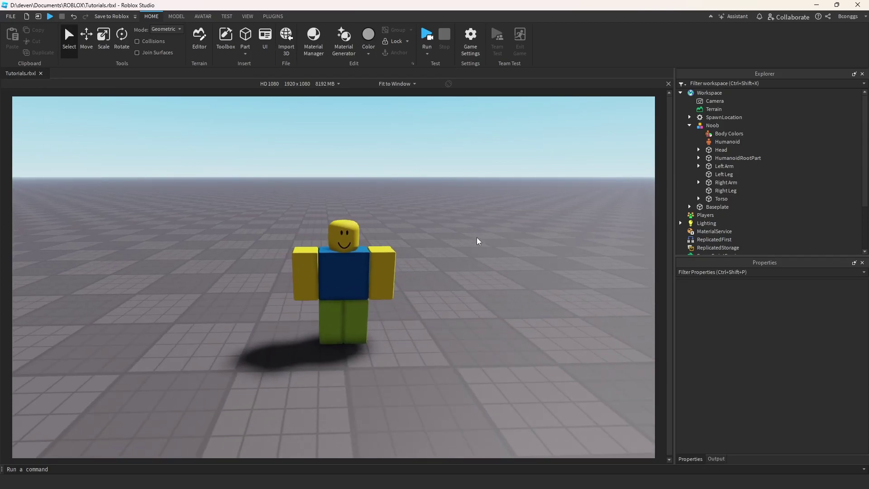
Step: Add a Dialog object inside the Noob's Head
left_click(698, 150)
left_click(739, 149)
type("dia")
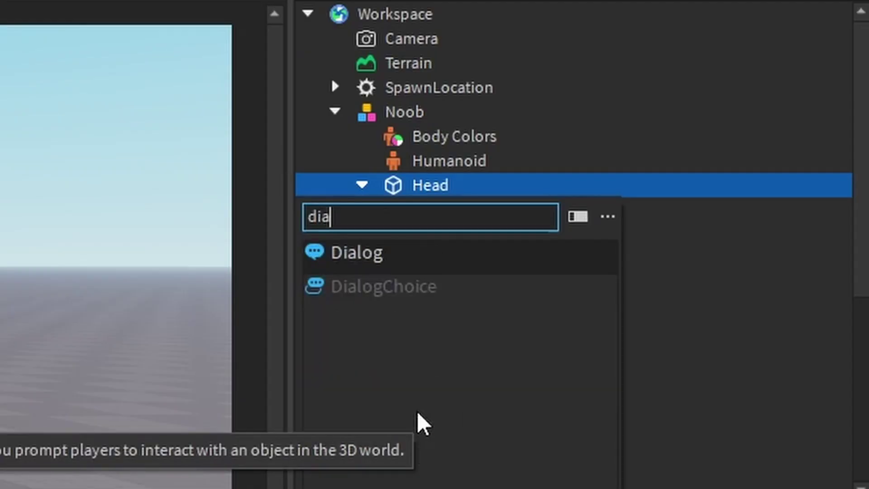
left_click(422, 255)
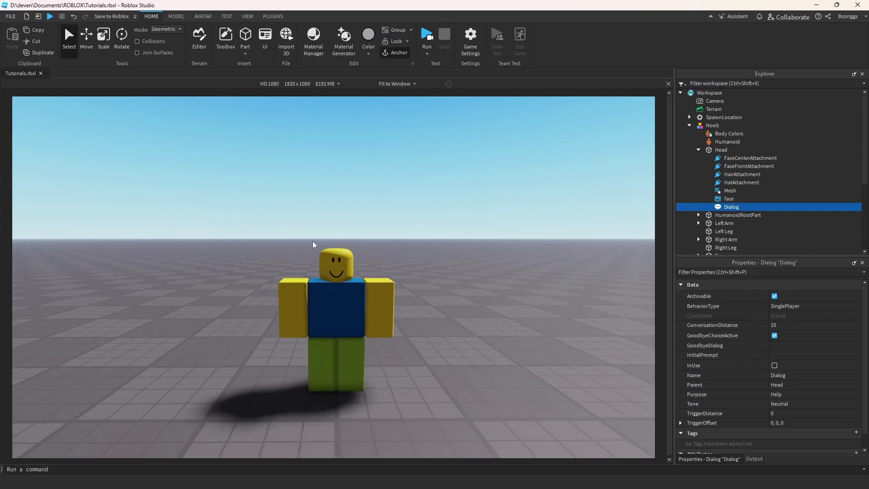
Step: Set the Dialog's Tone to Friendly and keep its Purpose as Help
scroll(383, 238, "up", 2)
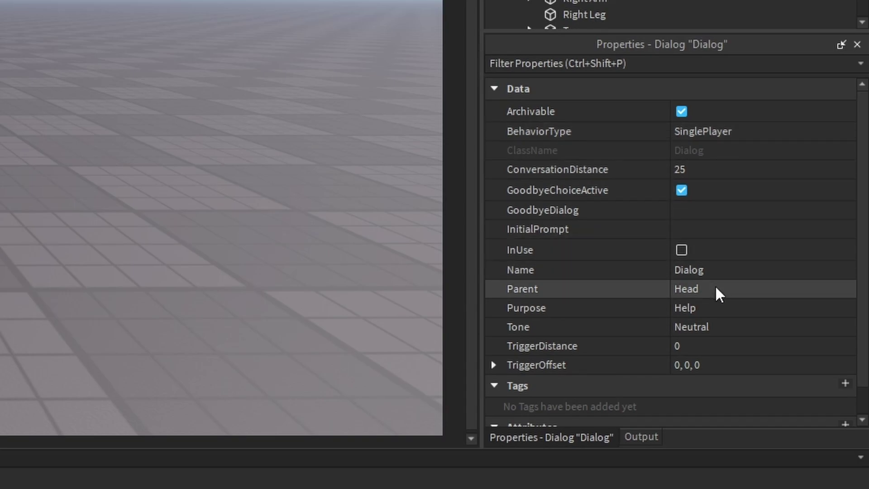
scroll(716, 289, "down", 2)
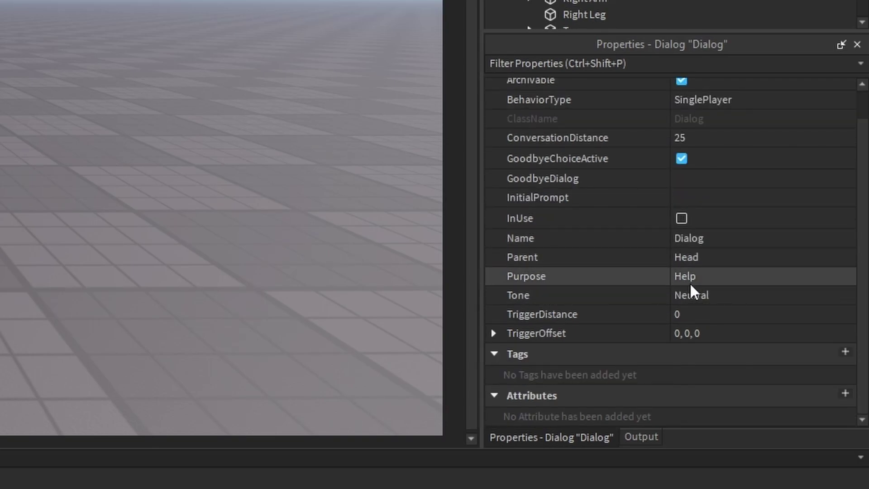
scroll(697, 335, "up", 2)
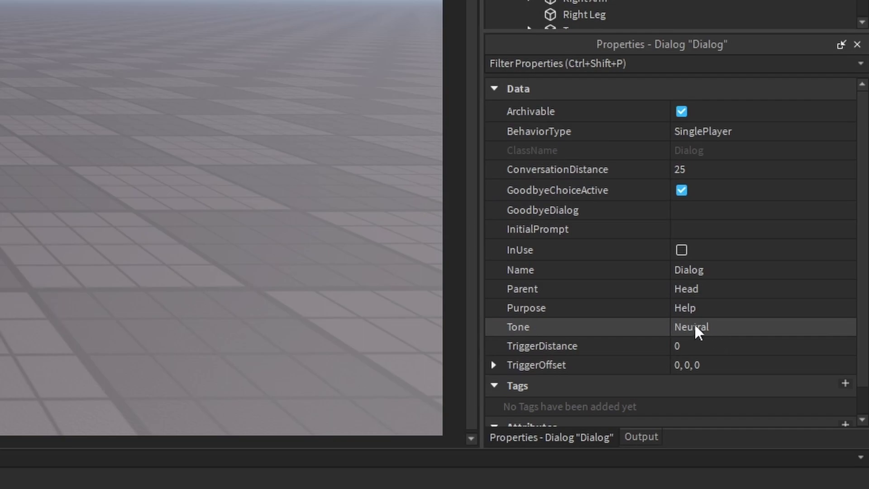
mouse_move(514, 368)
left_click(717, 327)
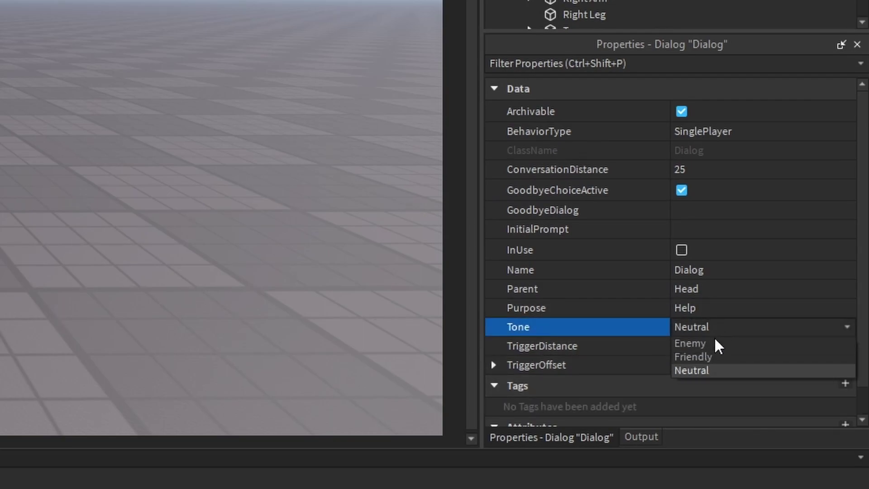
left_click(711, 357)
left_click(699, 308)
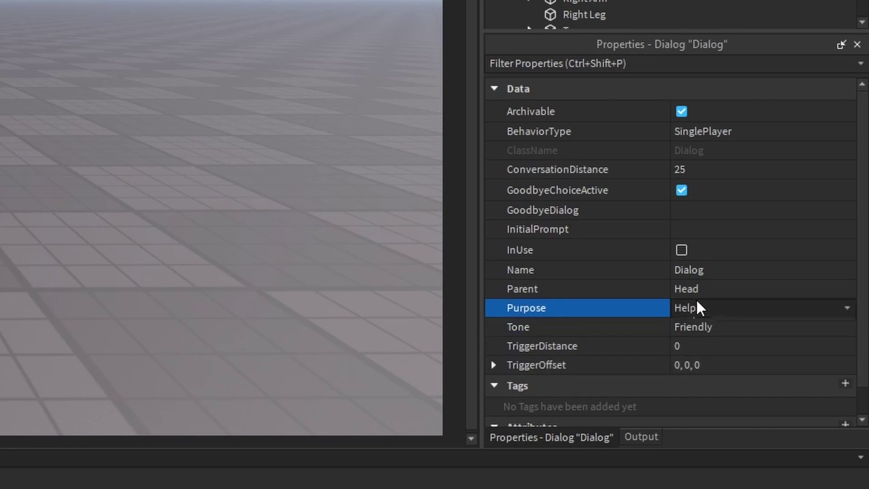
left_click(714, 323)
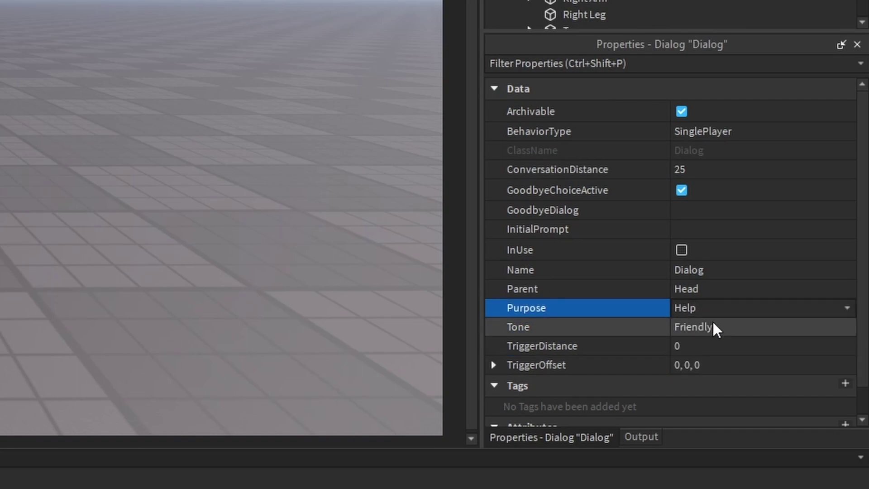
Step: Set the Dialog's InitialPrompt to "How can I help you?" and its GoodbyeDialog to "Bye!"
left_click(709, 228)
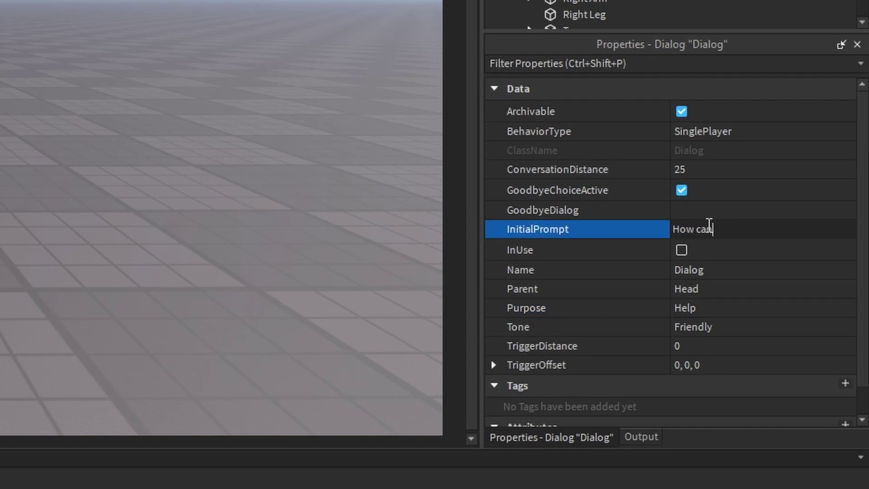
type("How can I help you?")
key("Return")
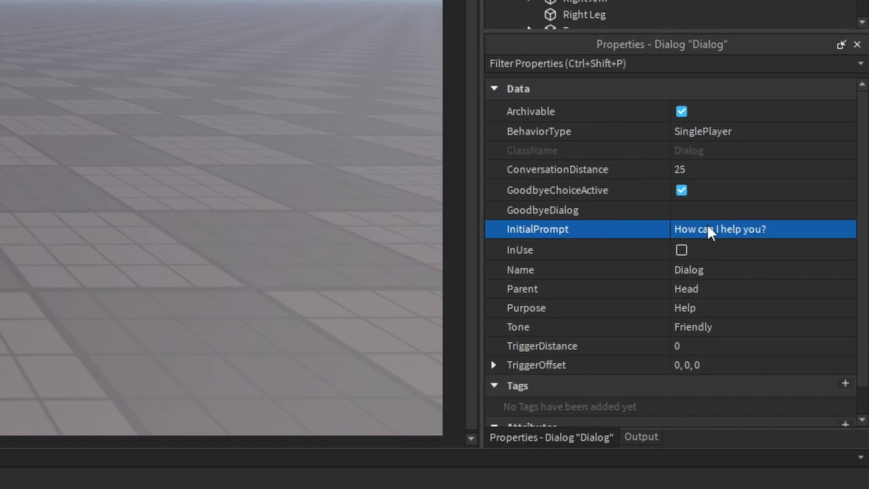
left_click(722, 209)
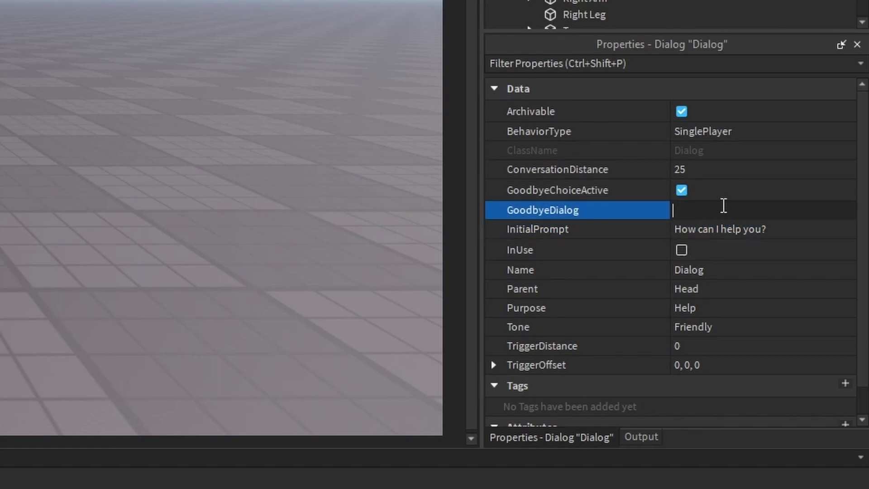
type("Bye!")
key("Return")
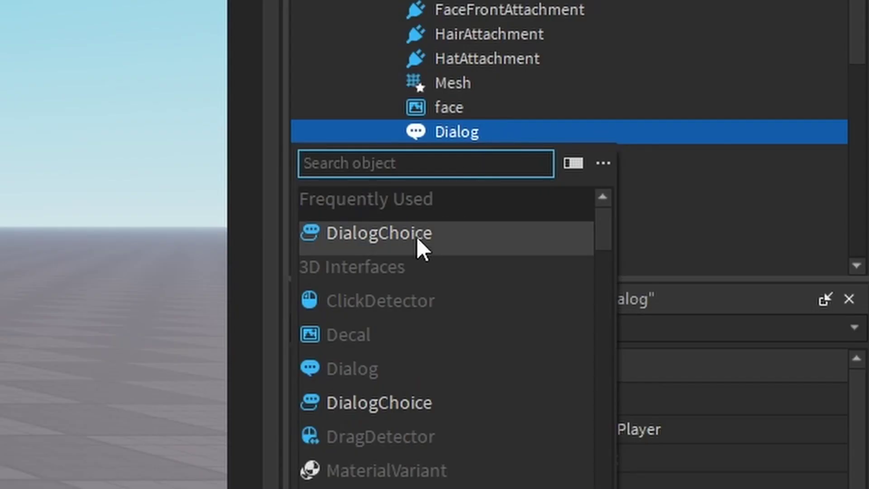
Step: Add a DialogChoice inside the Dialog and set its UserDialog to "Who are you?"
left_click(417, 236)
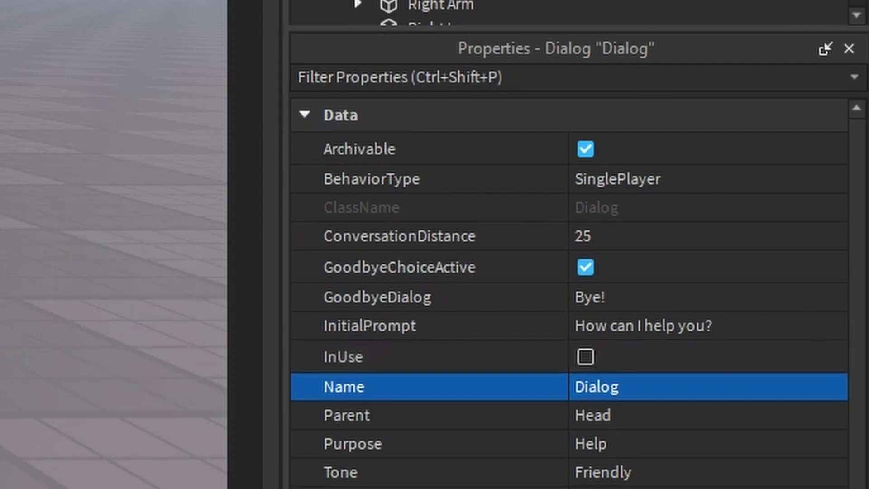
left_click(498, 156)
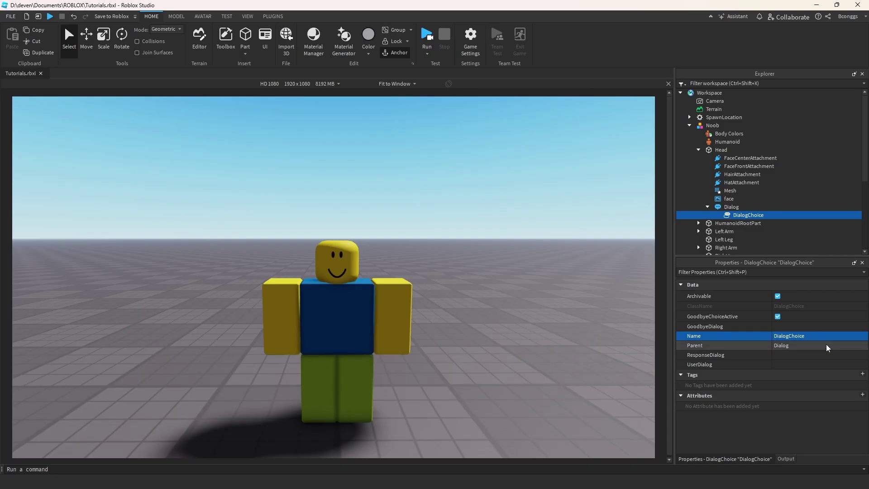
left_click(793, 364)
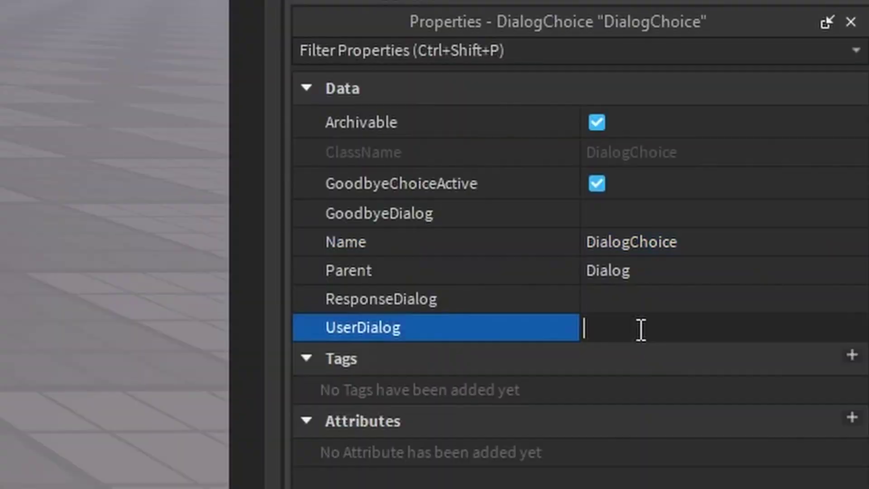
type("Who are y")
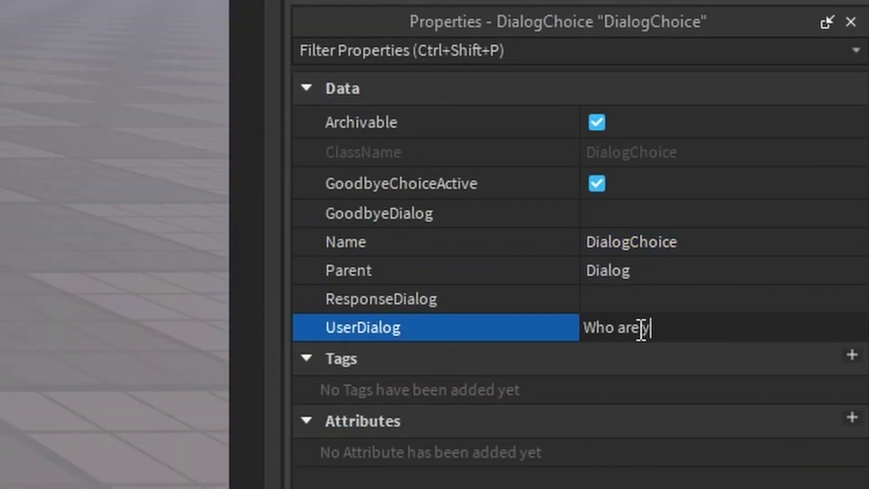
type("ou?")
key("Return")
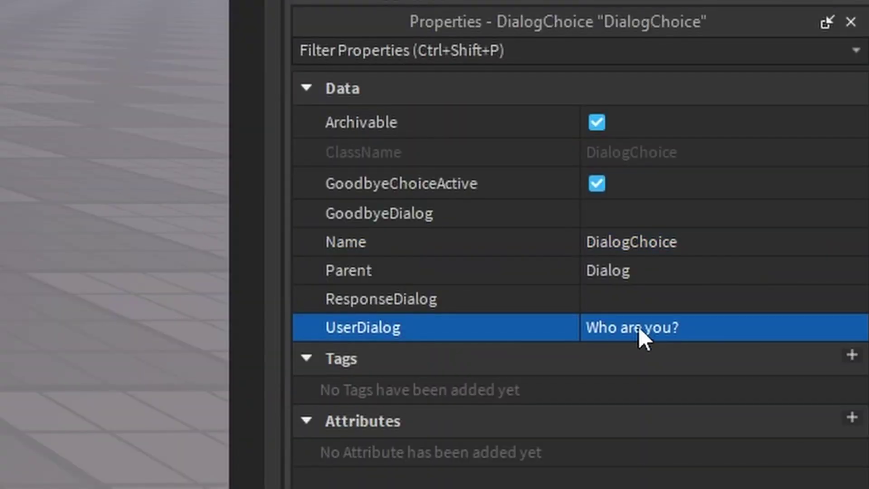
Step: Set the DialogChoice's ResponseDialog to "I'm an NPC"
left_click(644, 307)
type("Im")
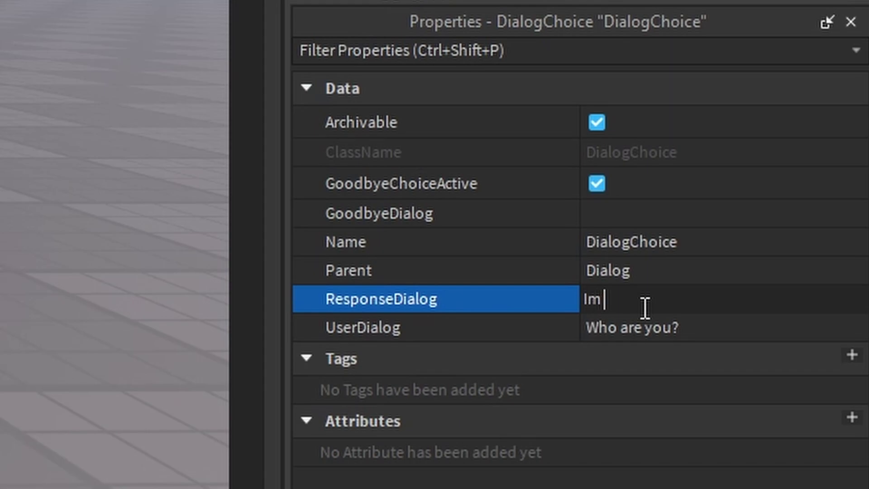
type(" an NPC")
key("Return")
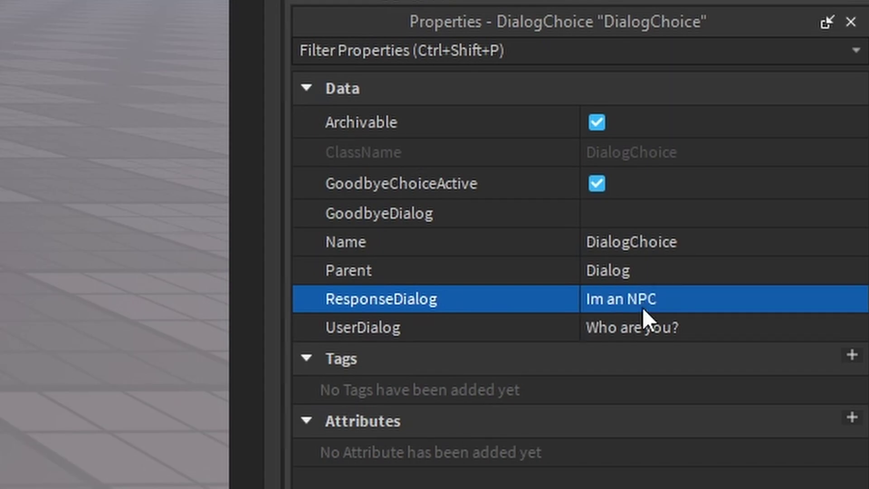
left_click(642, 307)
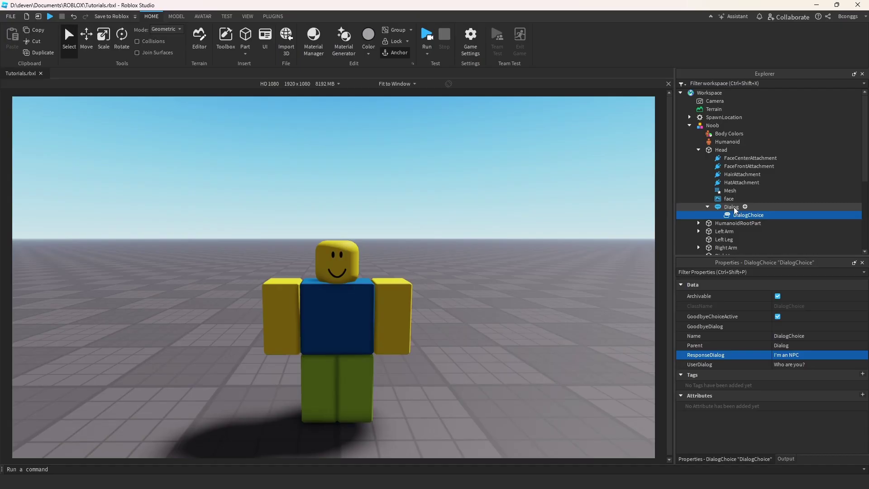
Step: Add a second DialogChoice inside the Dialog
left_click(732, 206)
left_click(741, 215)
left_click(744, 207)
left_click(718, 242)
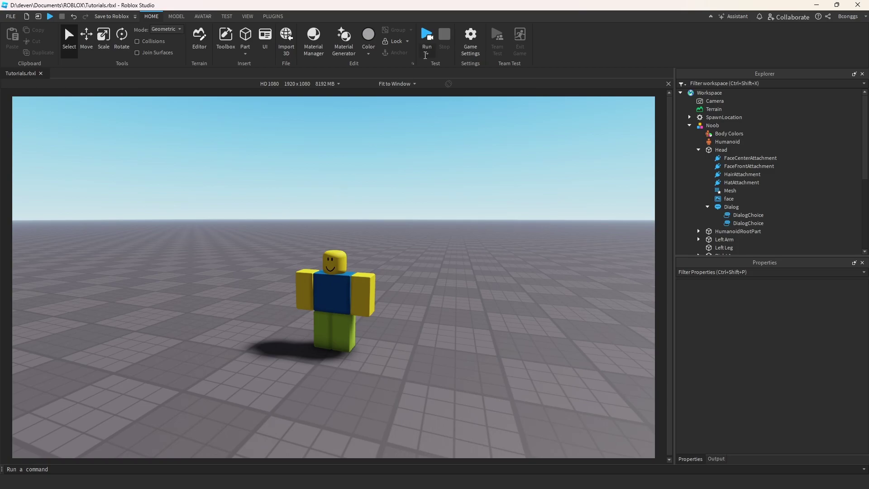
Step: Start a play test and walk the character up to the NPC
left_click(425, 55)
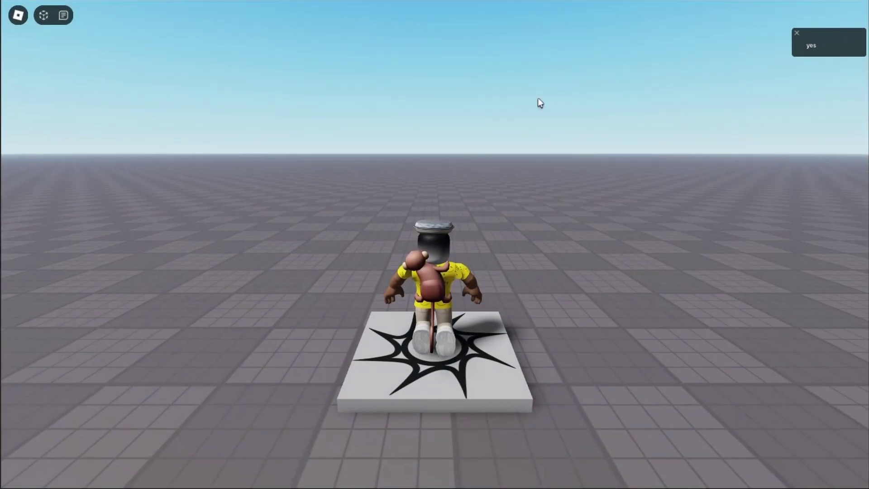
right_click_drag(546, 202, 547, 203)
key("w")
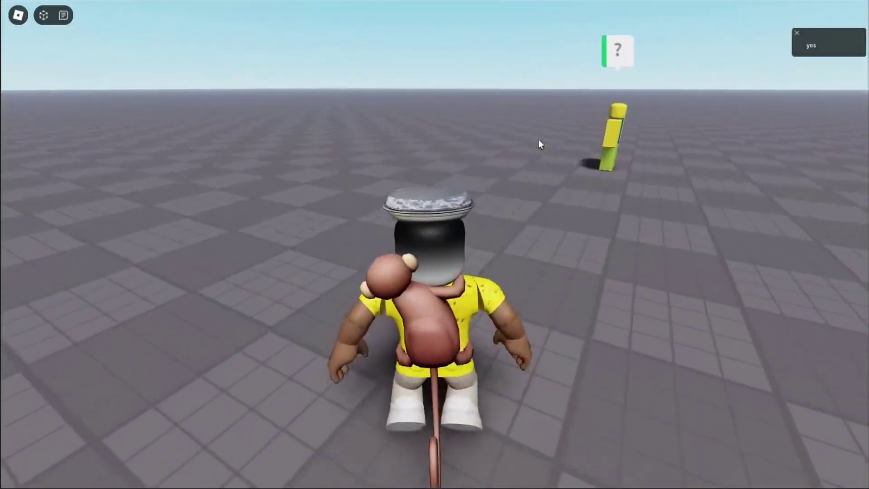
scroll(539, 140, "up", 3)
scroll(617, 144, "down", 5)
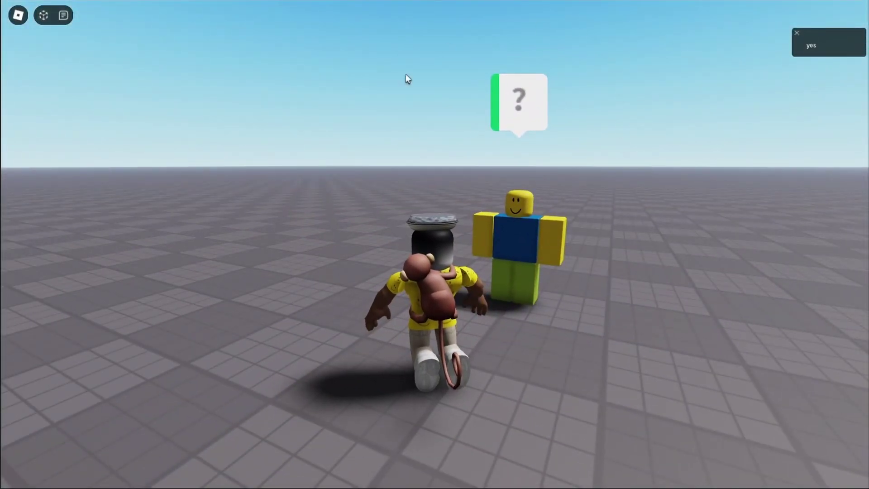
Step: Start the NPC's conversation and choose "Who are you?" to test its response
left_click(512, 114)
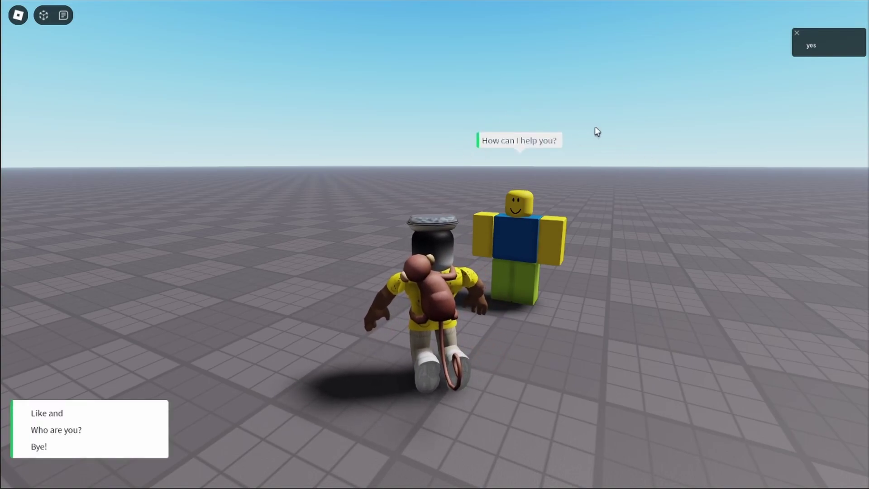
left_click(84, 434)
right_click_drag(342, 251, 368, 246)
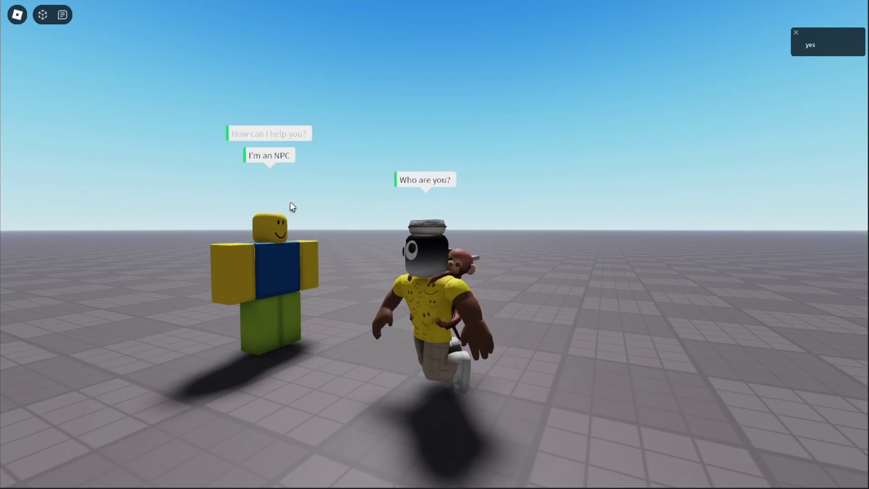
right_click_drag(292, 206, 292, 206)
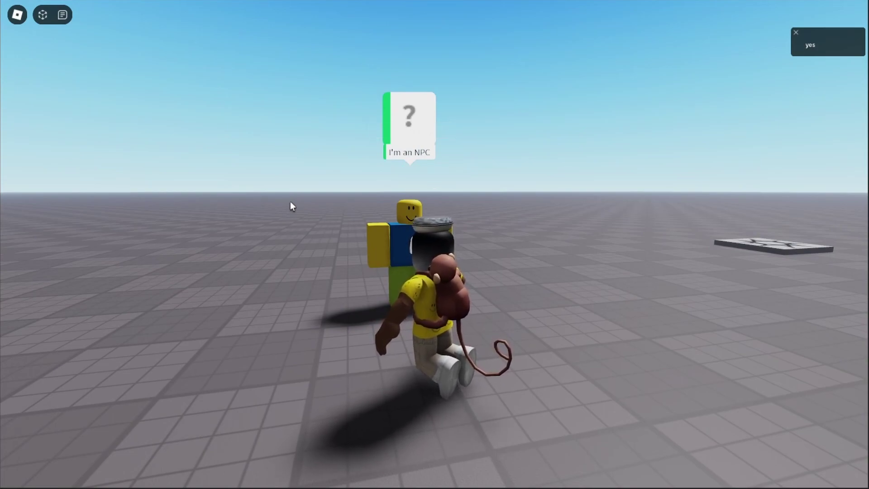
Step: Reopen the NPC's conversation, test the "Like and" choice, and walk the character away from the NPC
left_click(415, 128)
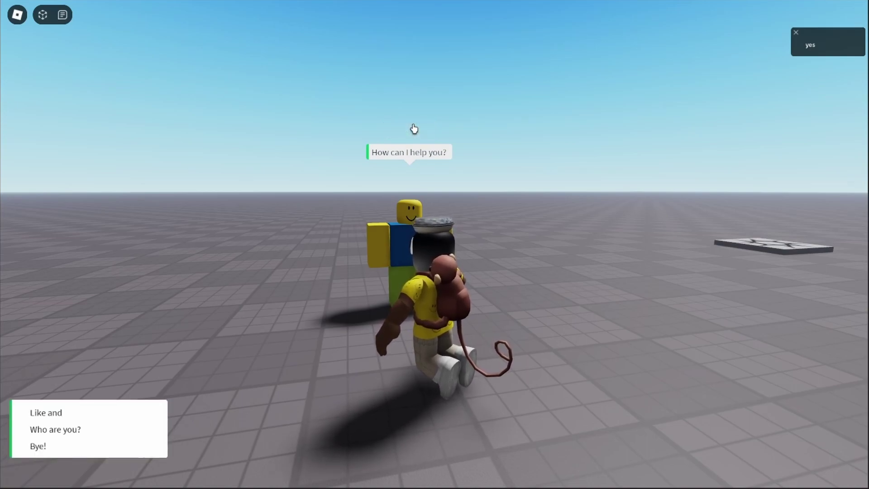
left_click(58, 410)
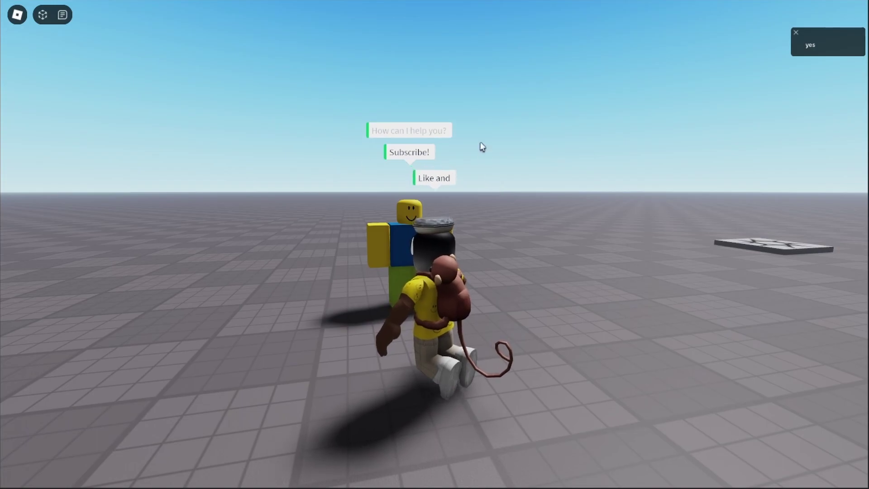
right_click_drag(497, 145, 522, 138)
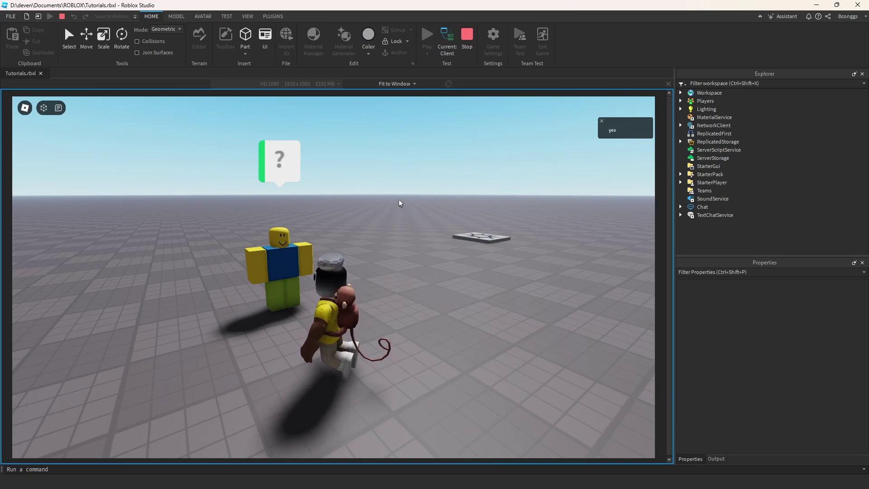
key("s")
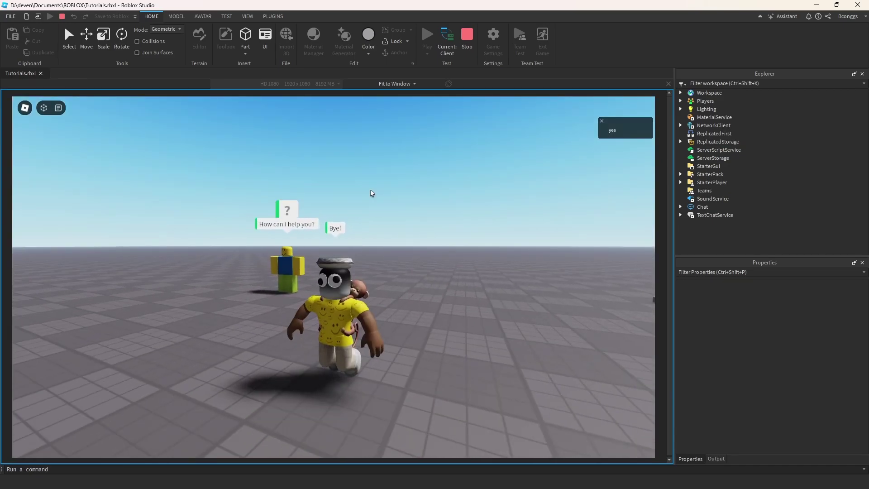